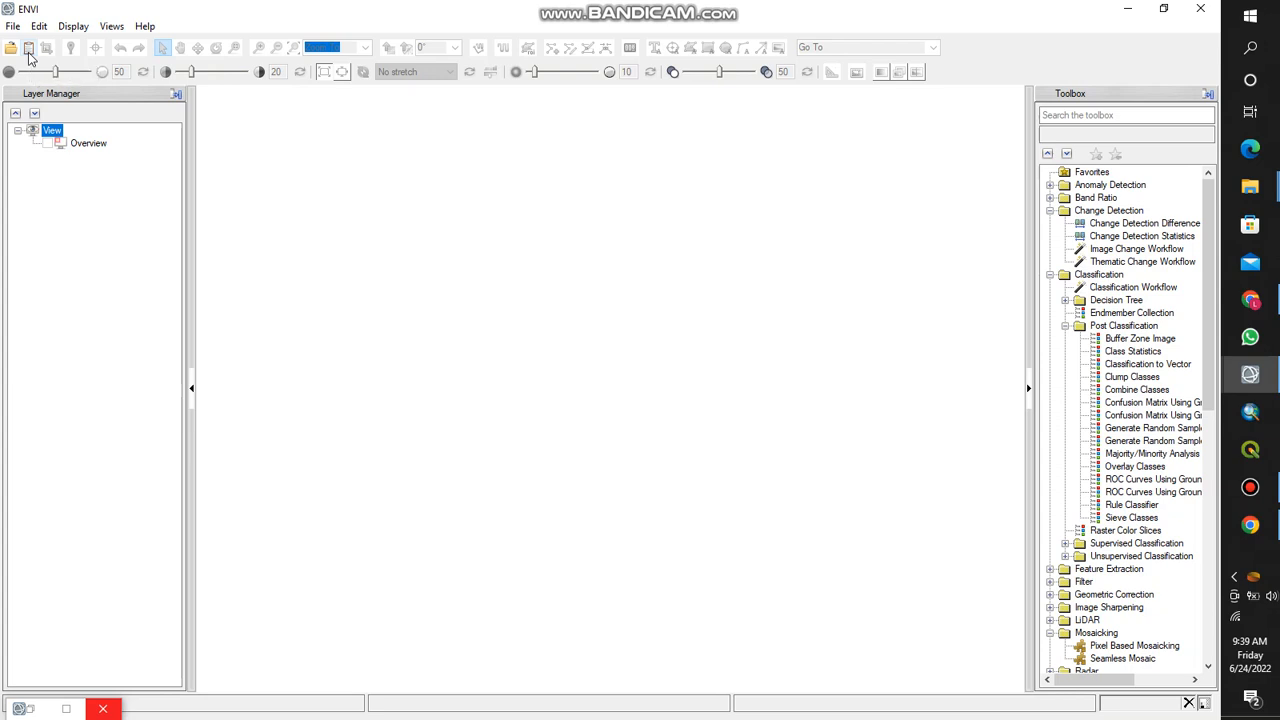
- Load Layerstack2020.tif from the Data Manager as an RGB composite with B4 as red, B3 as green and B2 as blue
click(9, 49)
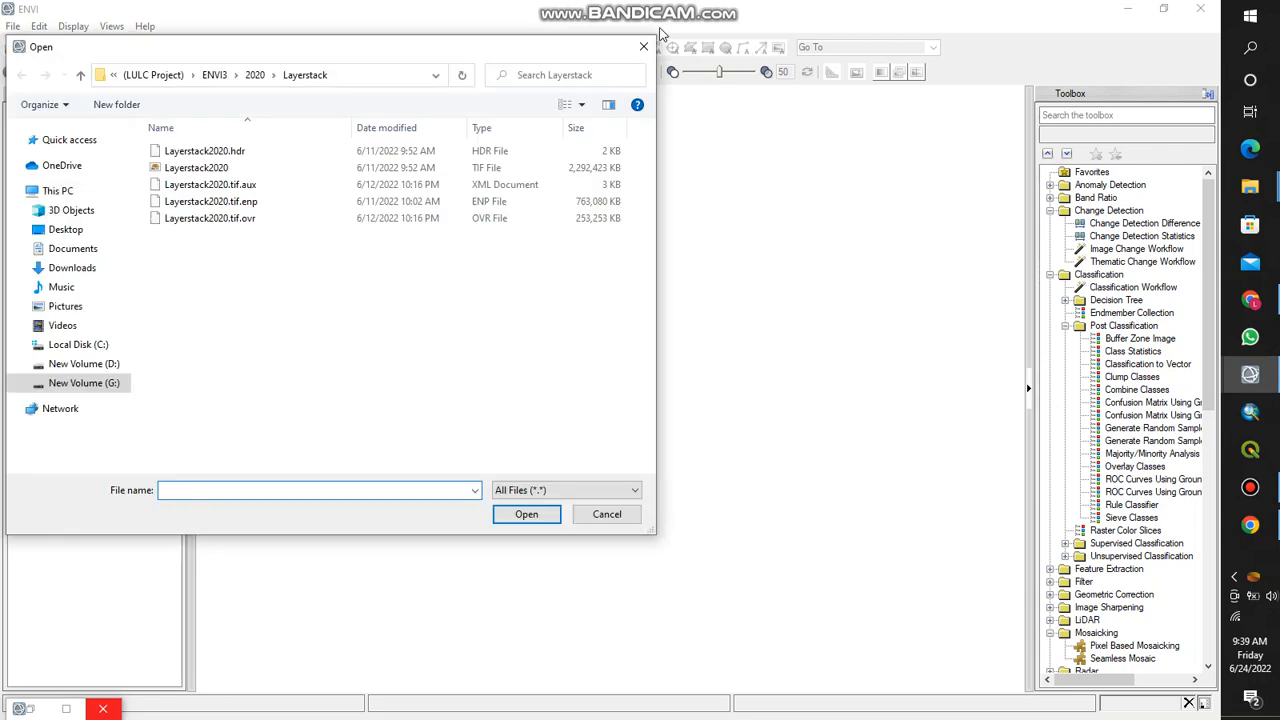
click(643, 46)
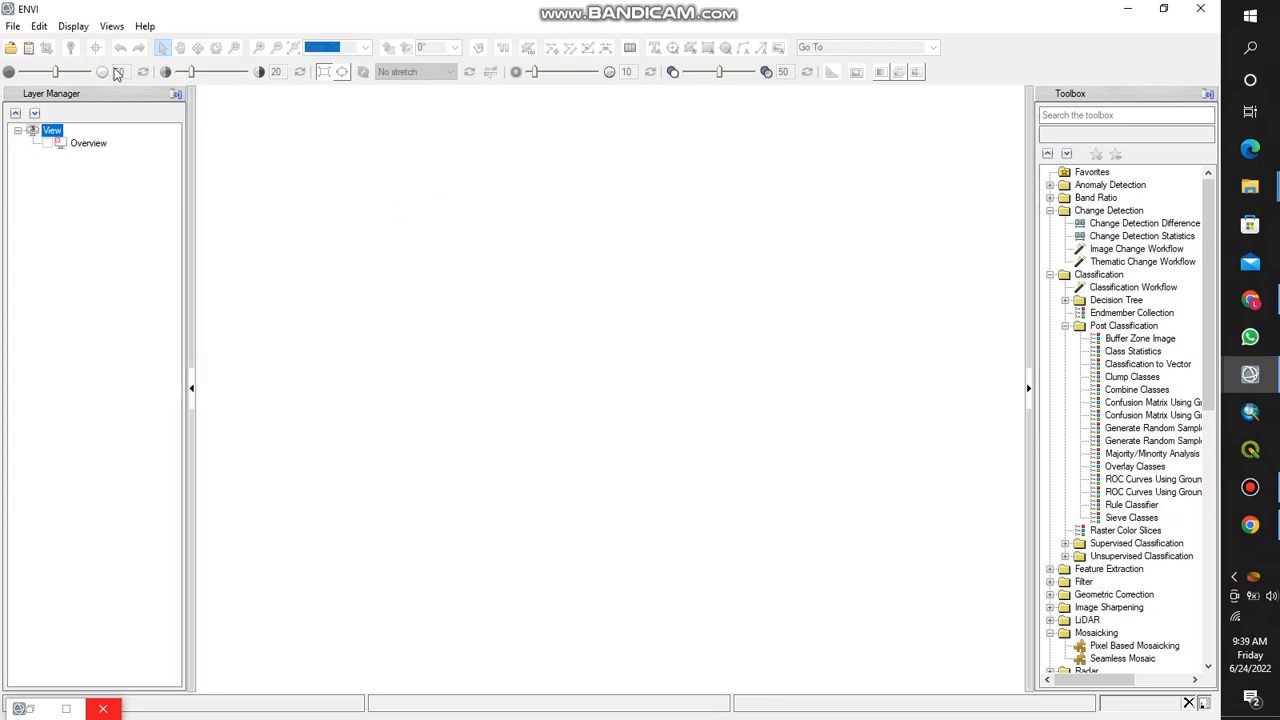
click(28, 47)
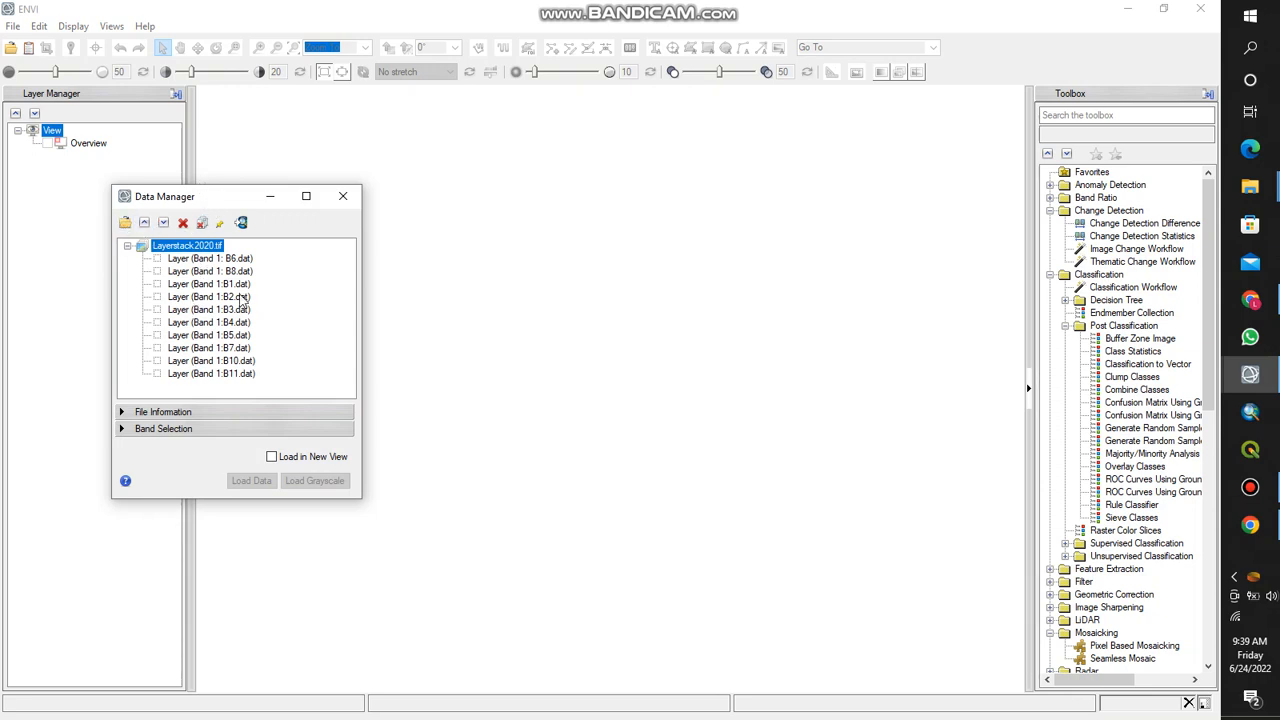
click(160, 323)
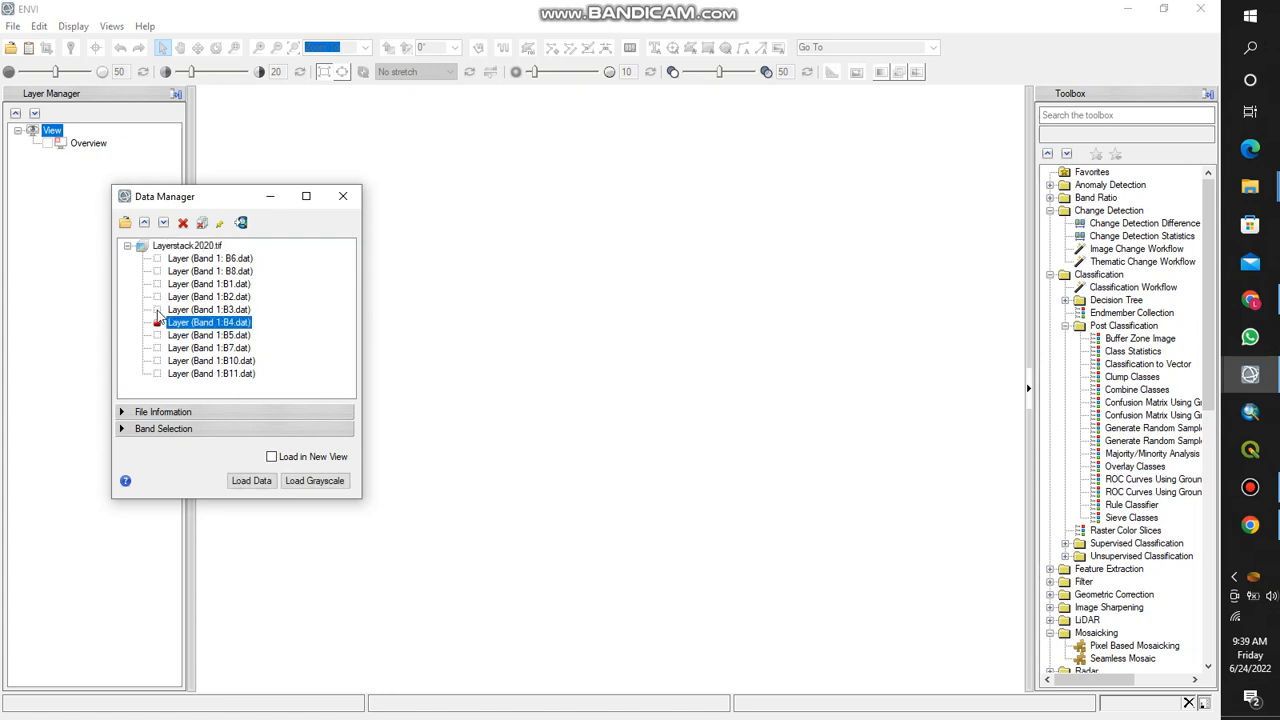
click(157, 310)
click(157, 297)
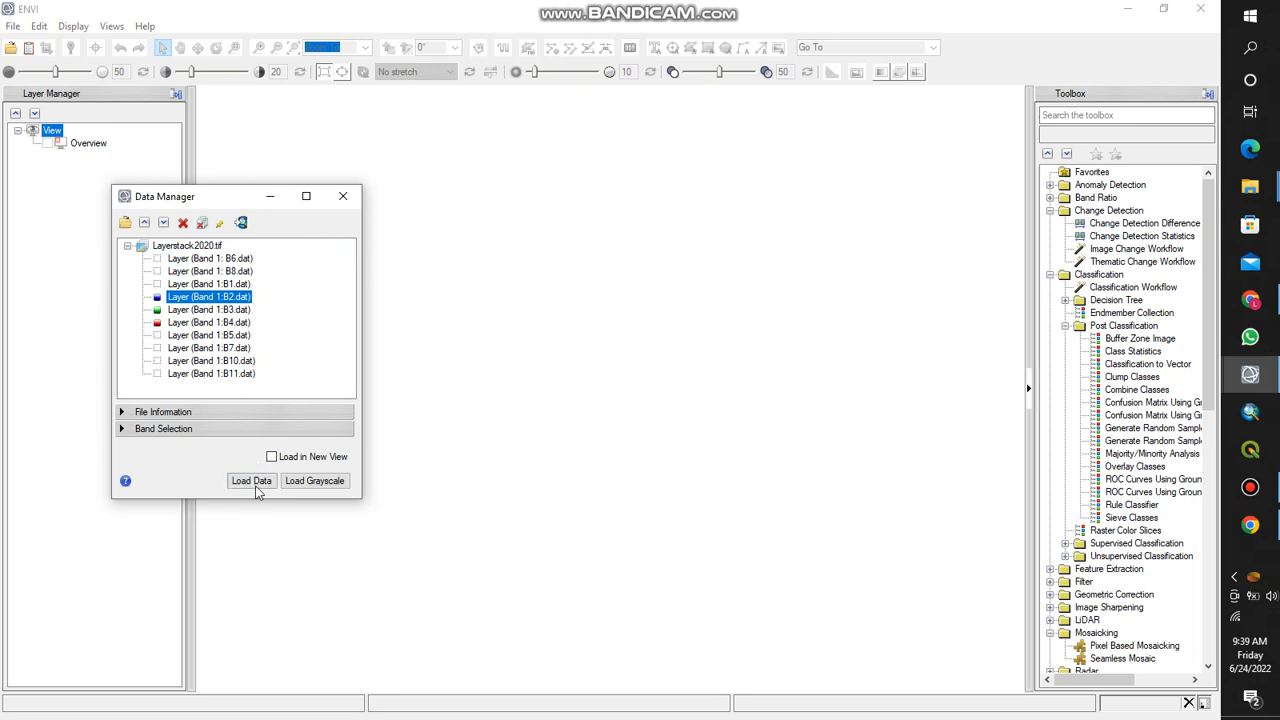
click(254, 485)
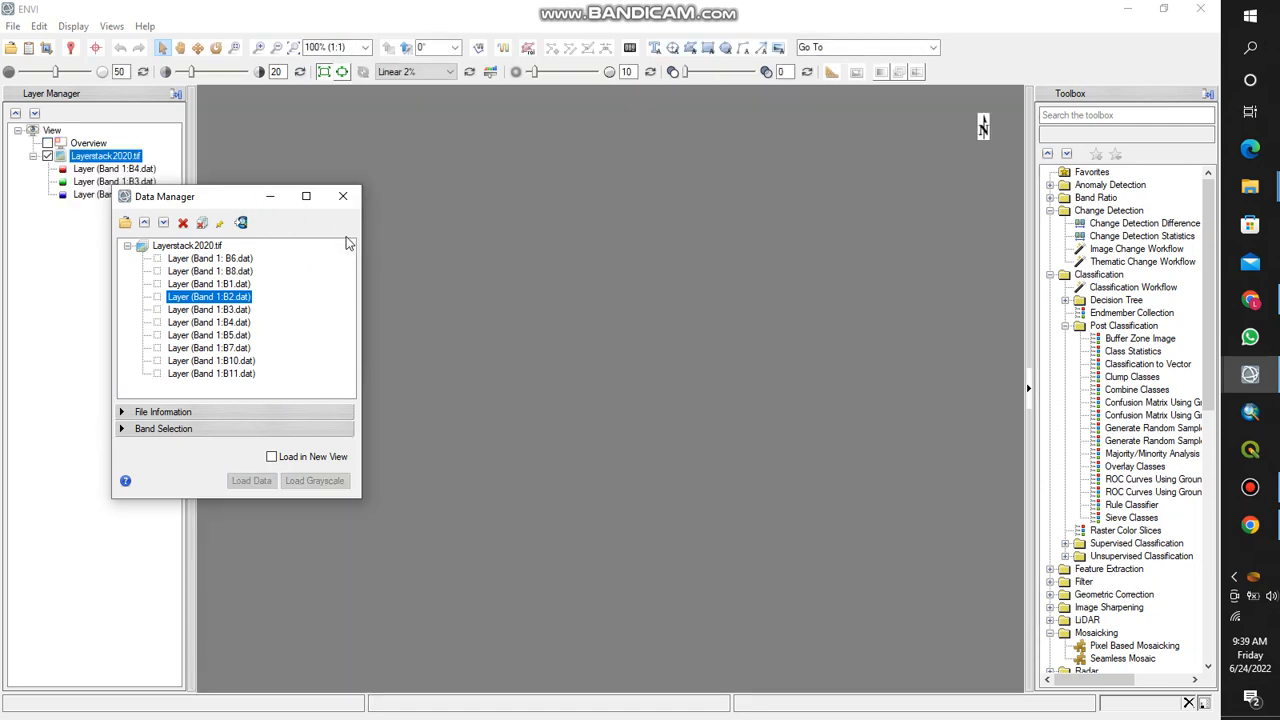
drag(246, 200, 134, 187)
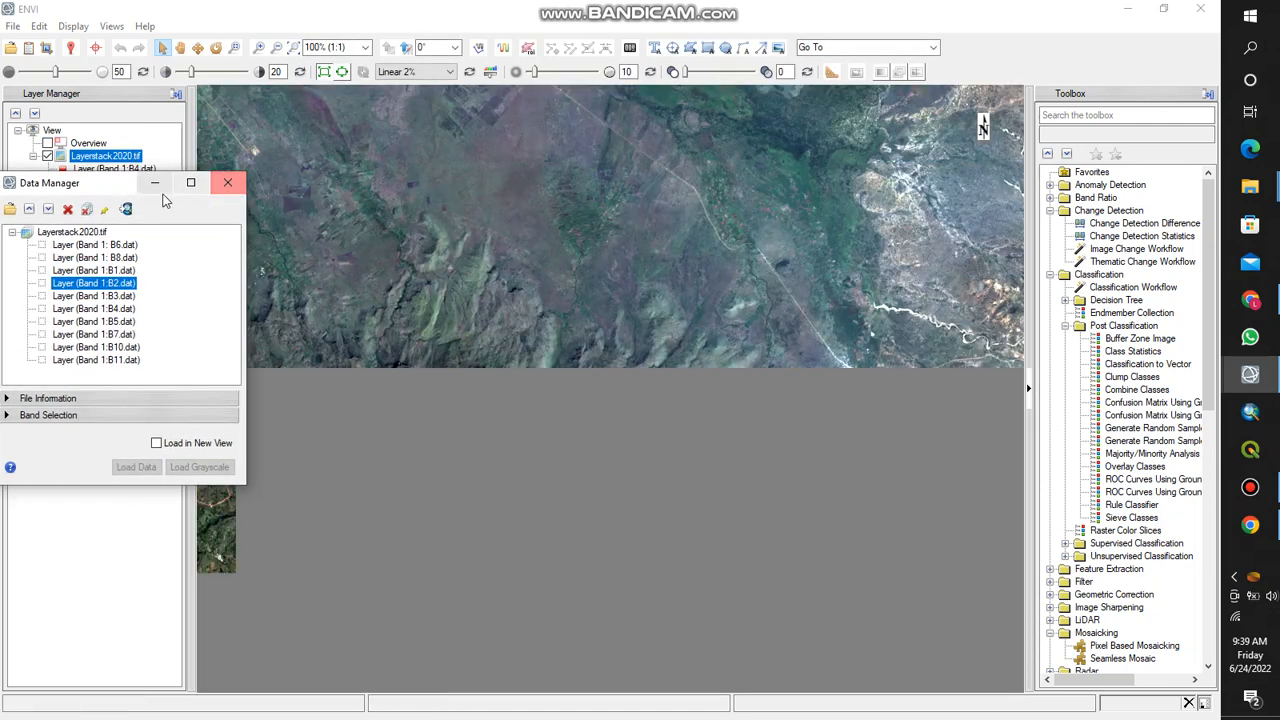
click(155, 182)
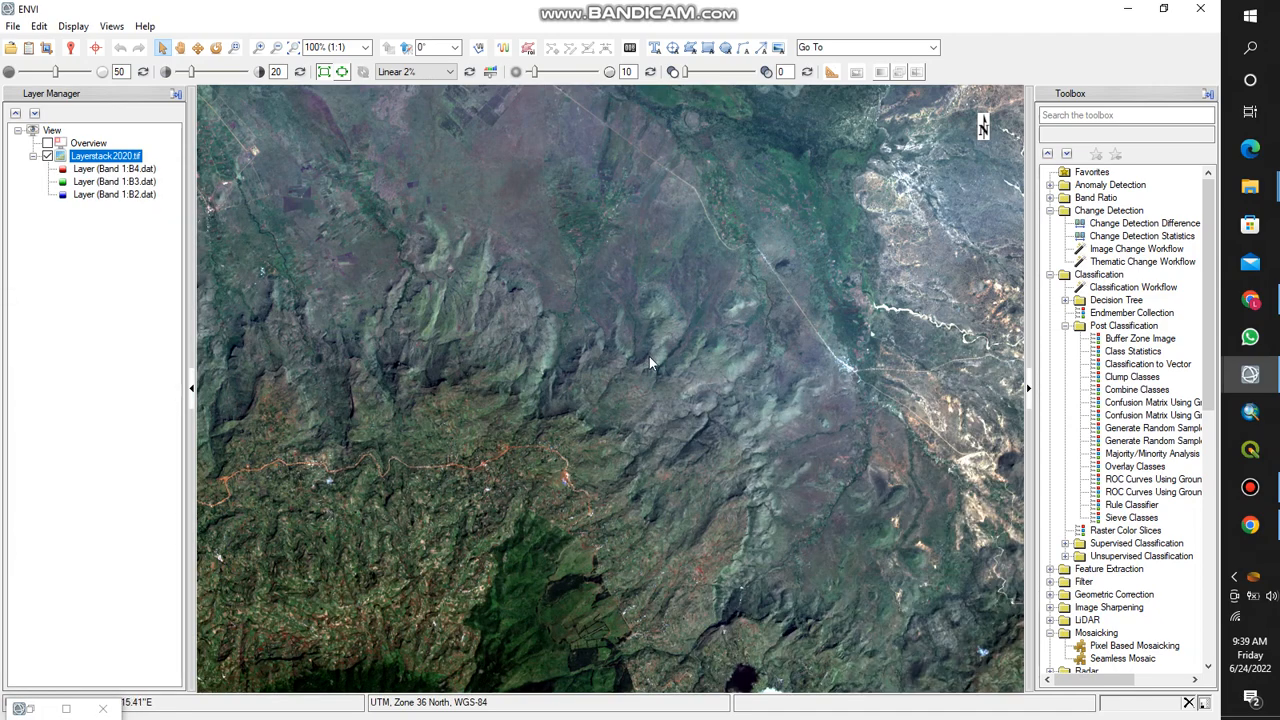
- Examine the loaded image up close and restore the view to the full extent of the Layerstack2020.tif layer
scroll(588, 386, up, 2)
scroll(588, 397, up, 2)
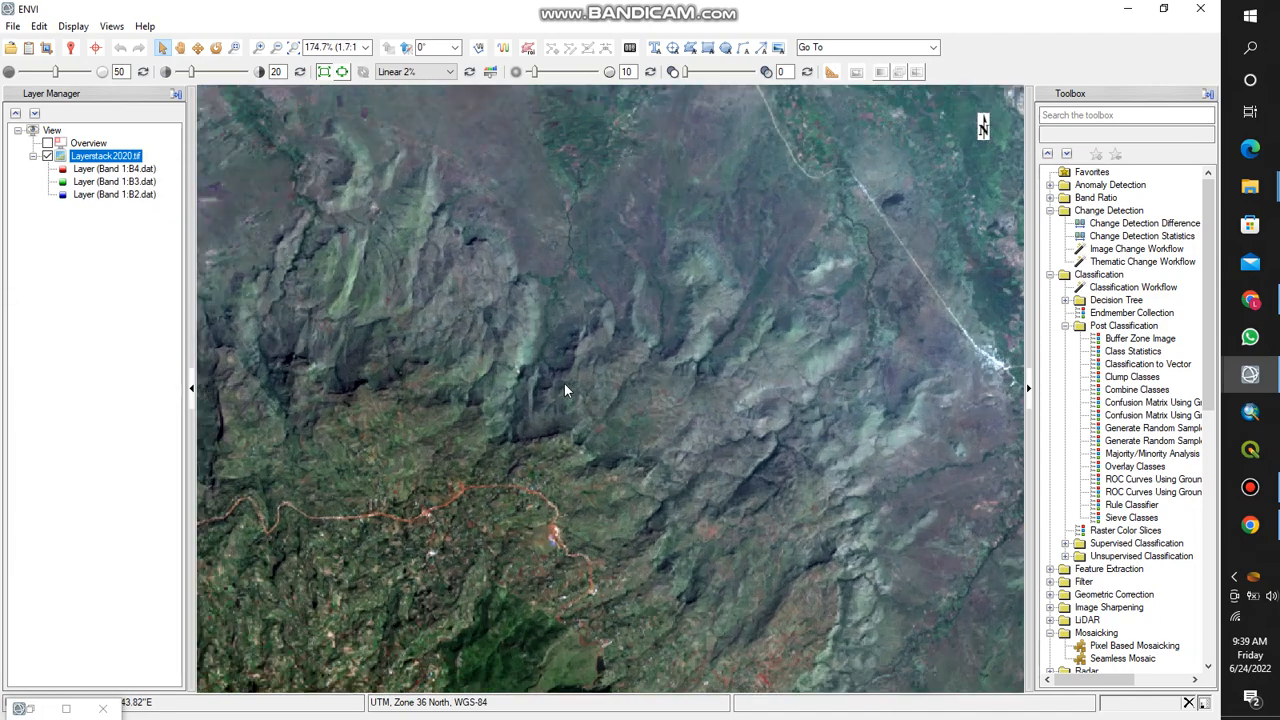
scroll(450, 335, up, 4)
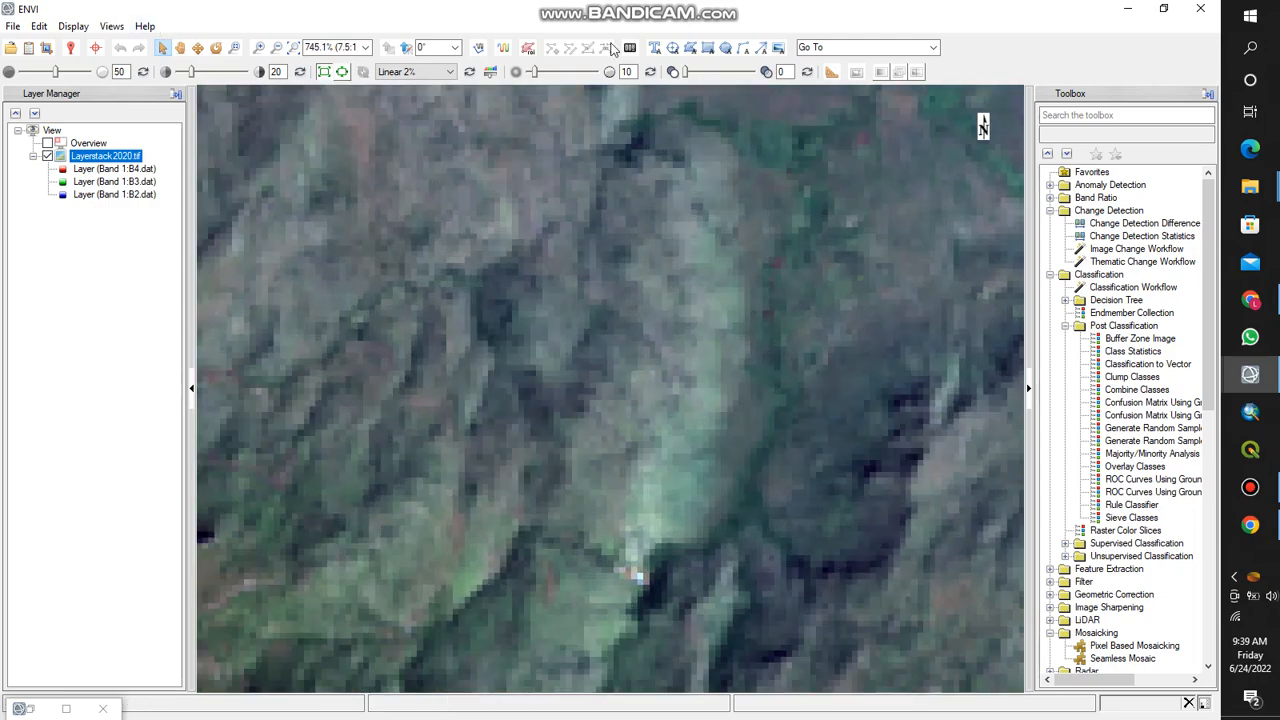
scroll(469, 386, up, 1)
scroll(469, 386, up, 5)
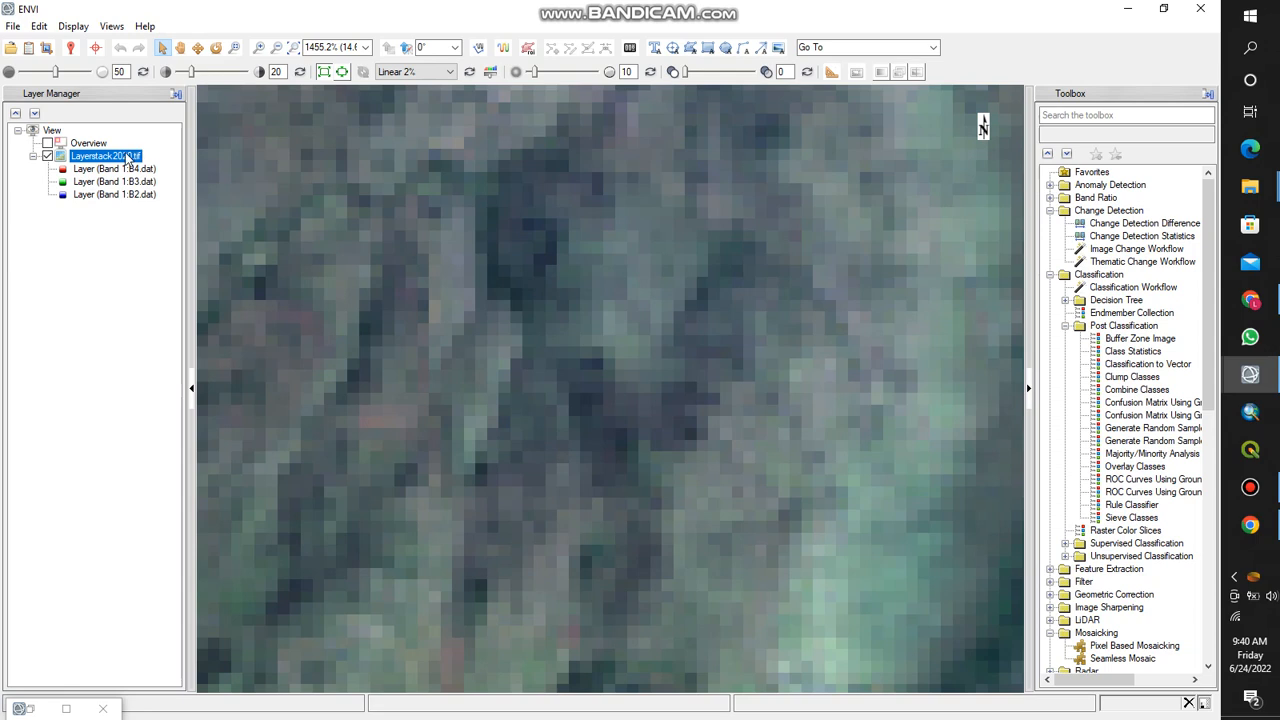
right_click(126, 156)
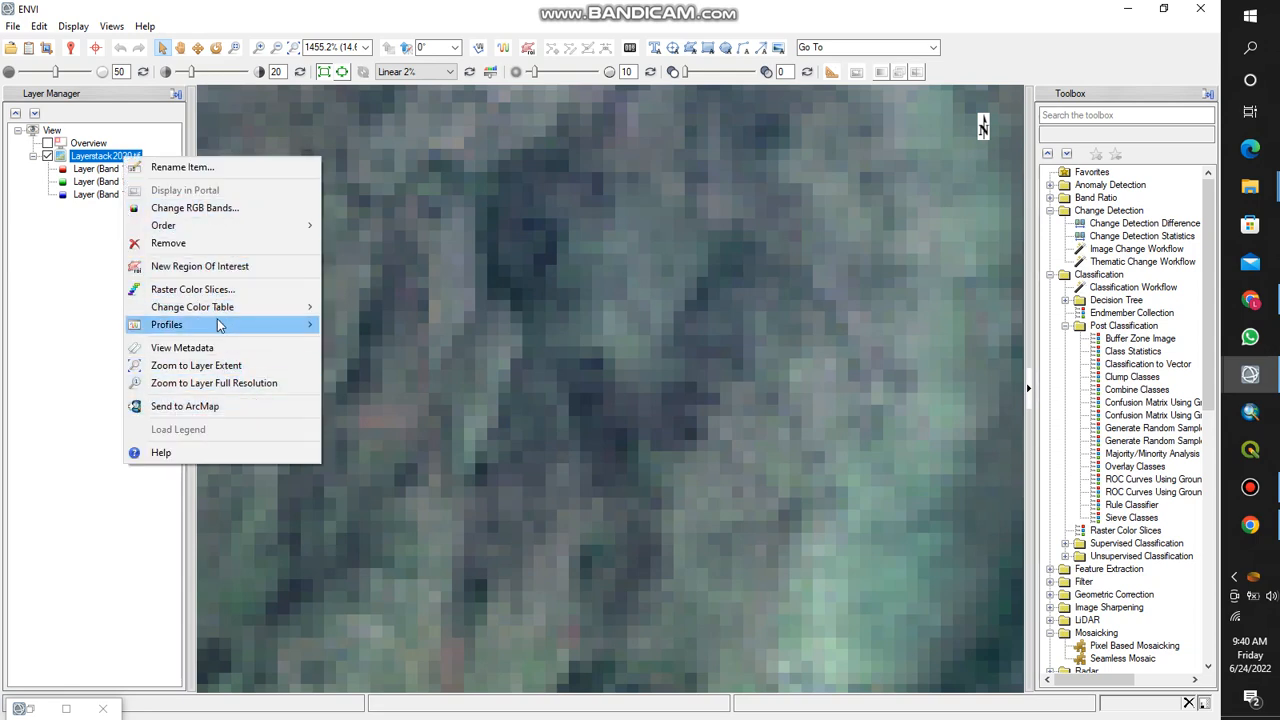
click(233, 368)
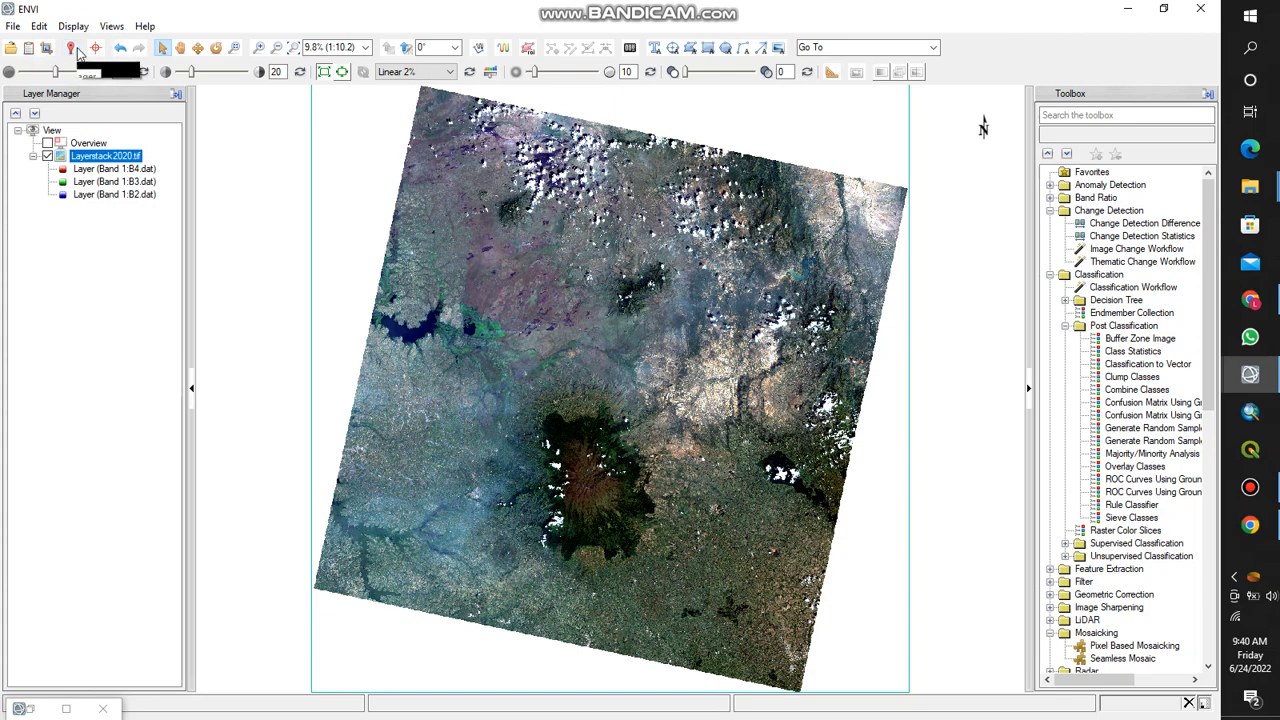
- Inspect the cursor value information for the image, close it, and pan the scene around the view
click(77, 49)
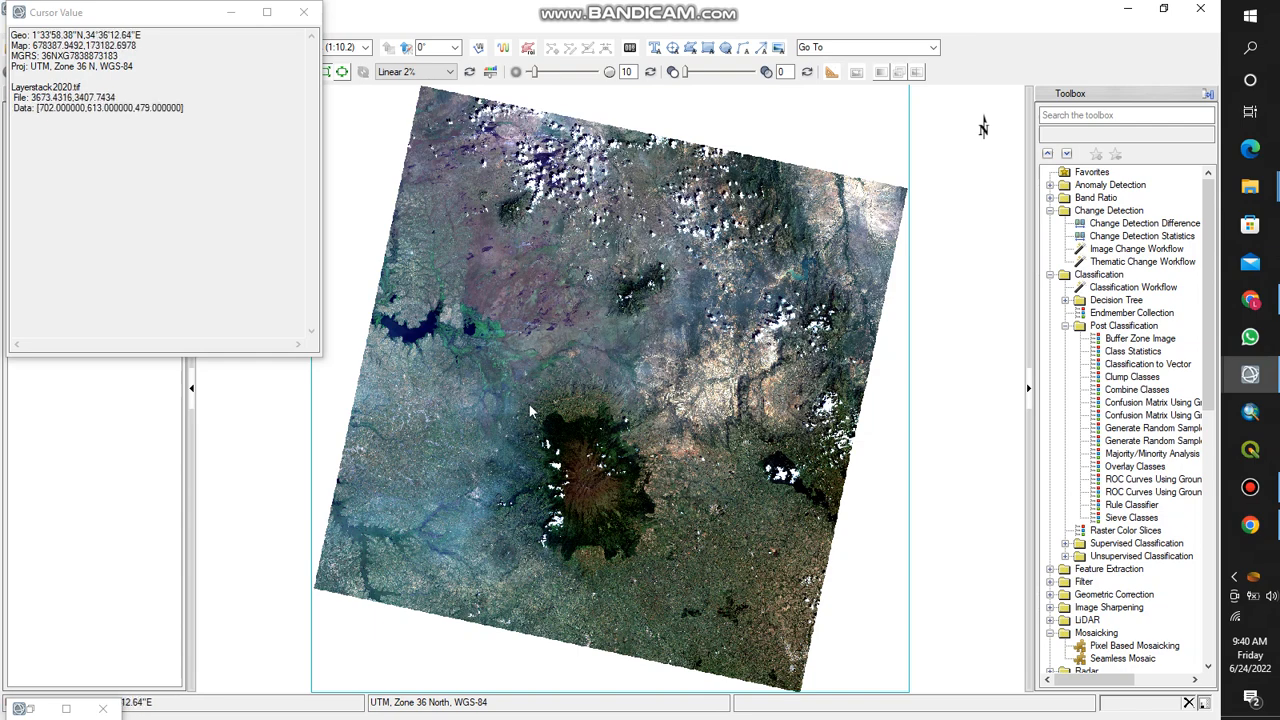
click(298, 15)
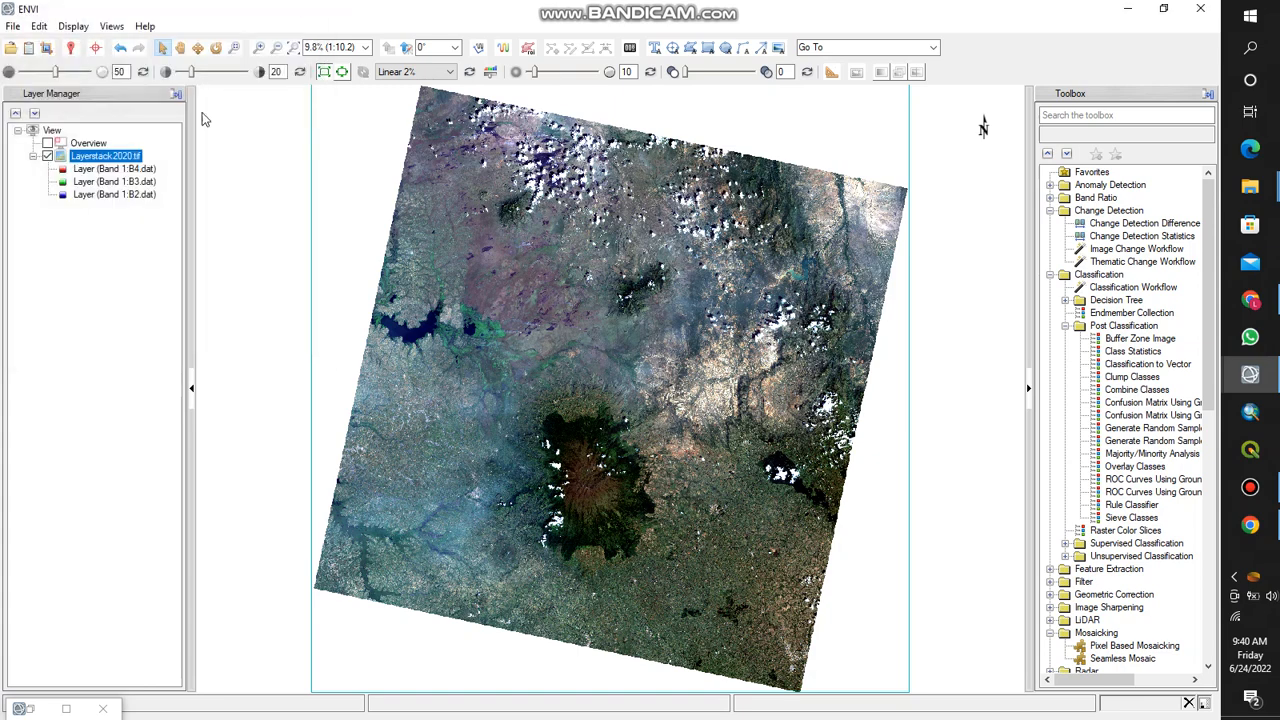
click(180, 48)
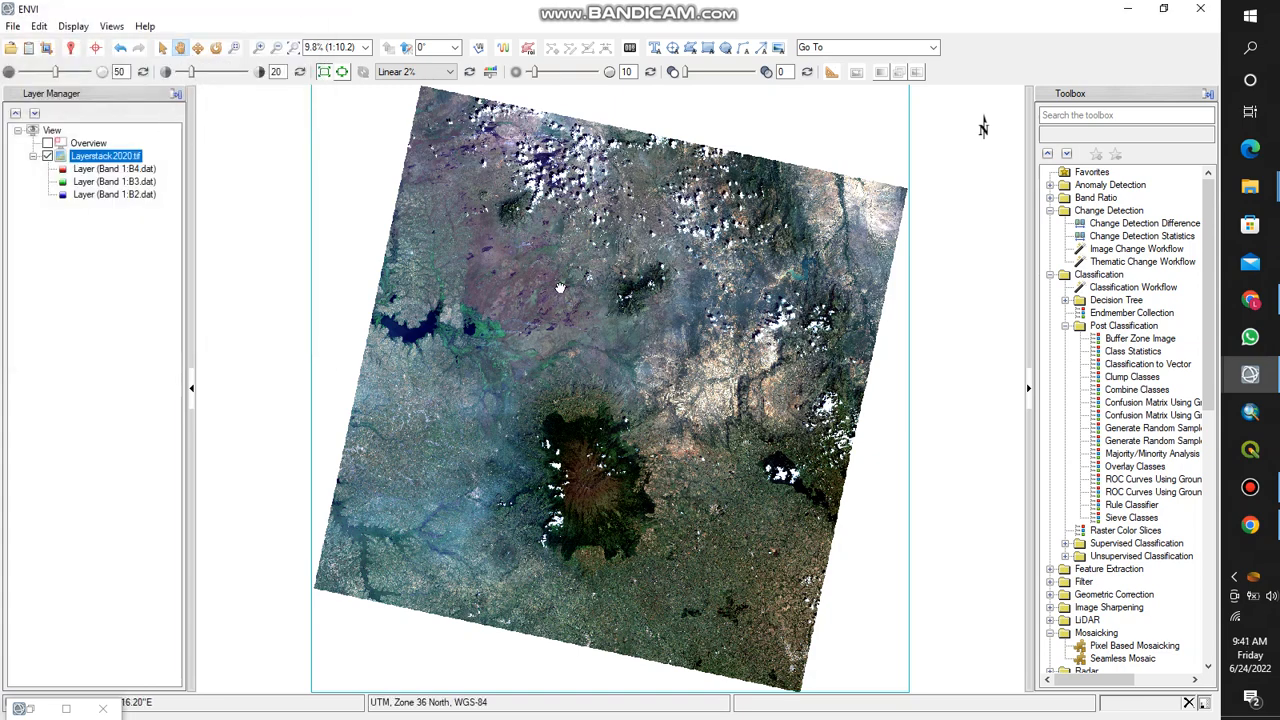
drag(561, 288, 545, 284)
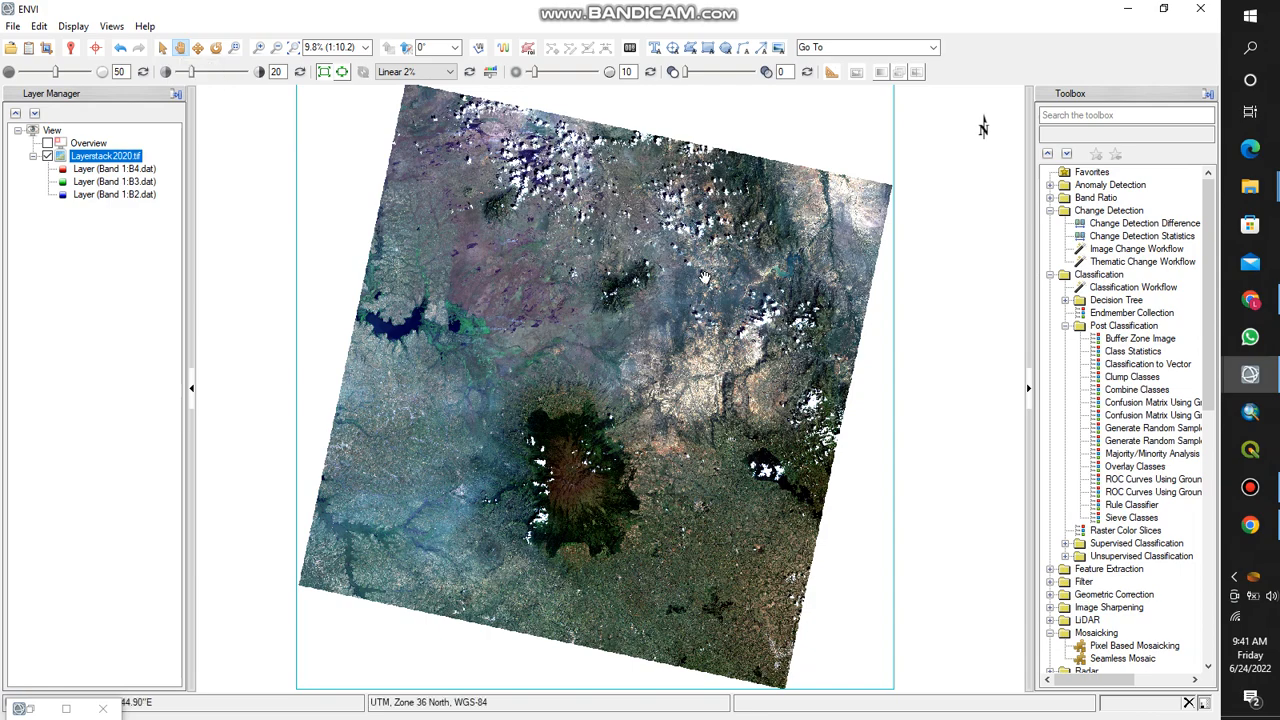
drag(676, 321, 607, 252)
drag(663, 412, 928, 360)
drag(757, 263, 523, 386)
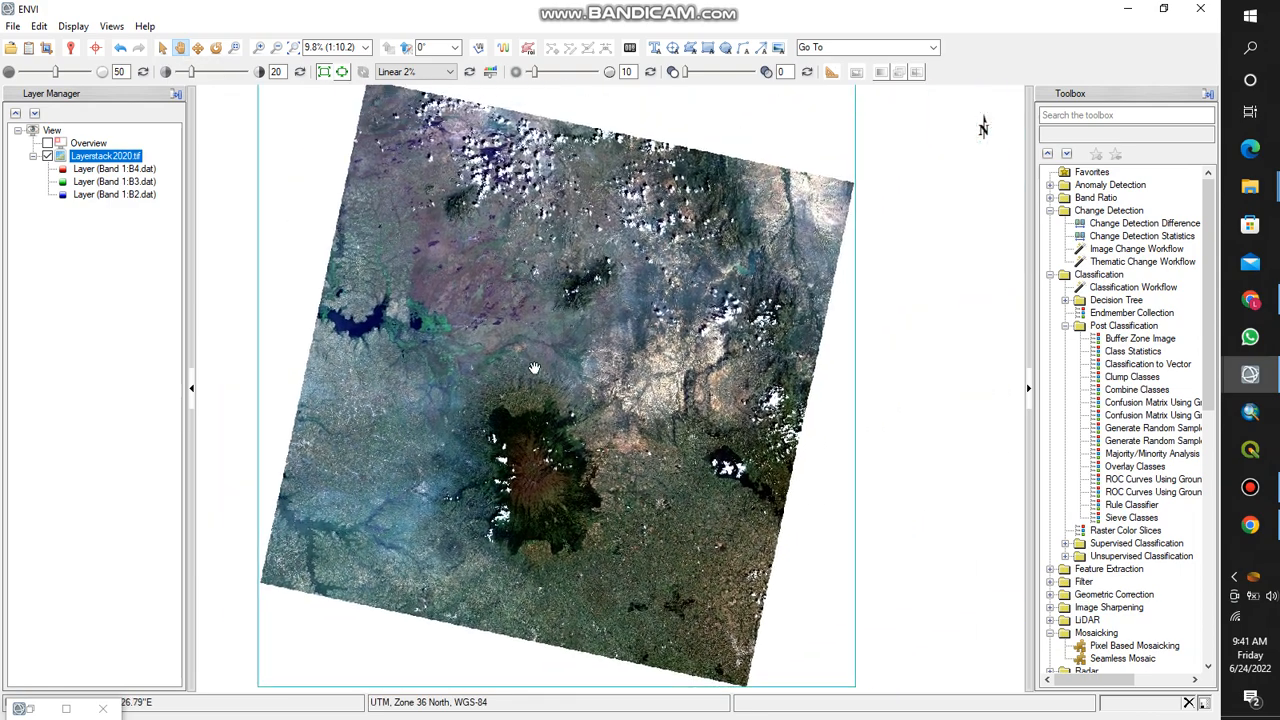
mouse_move(602, 283)
mouse_down()
mouse_move(585, 342)
mouse_move(595, 290)
mouse_up()
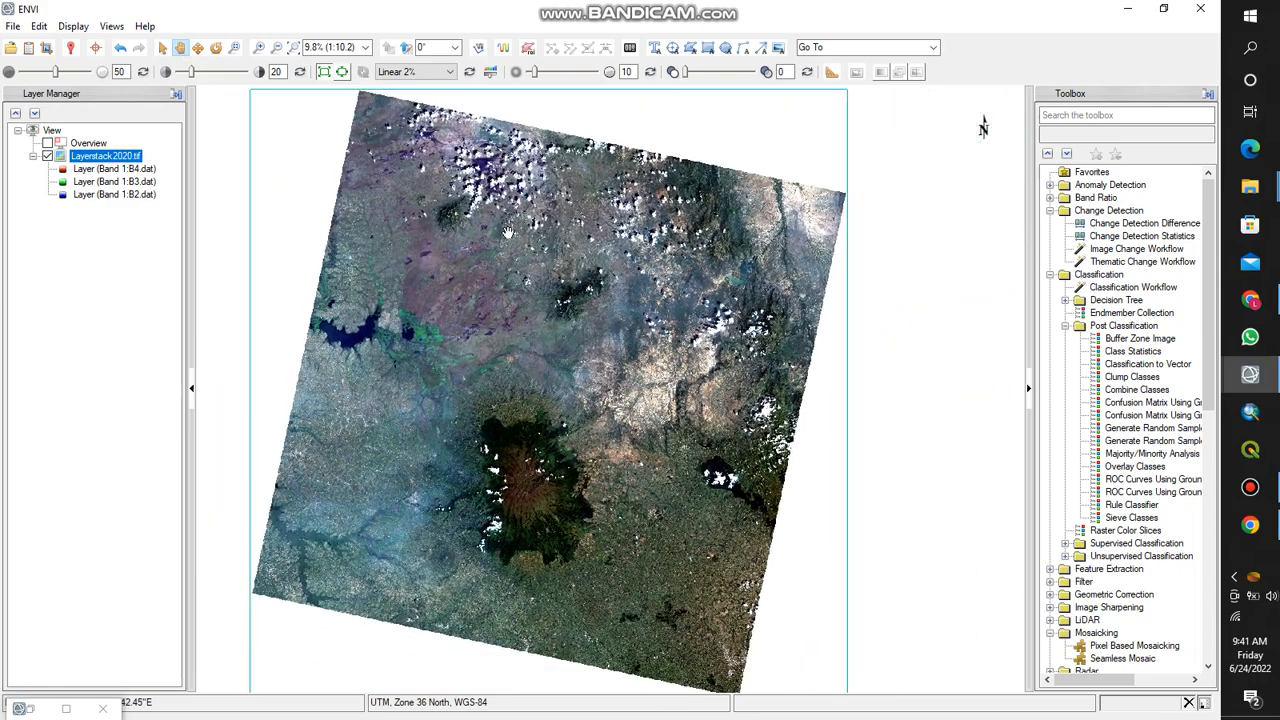
- Rotate the image view to -6° and set its magnification to 12.3% with the zoom tools
click(218, 50)
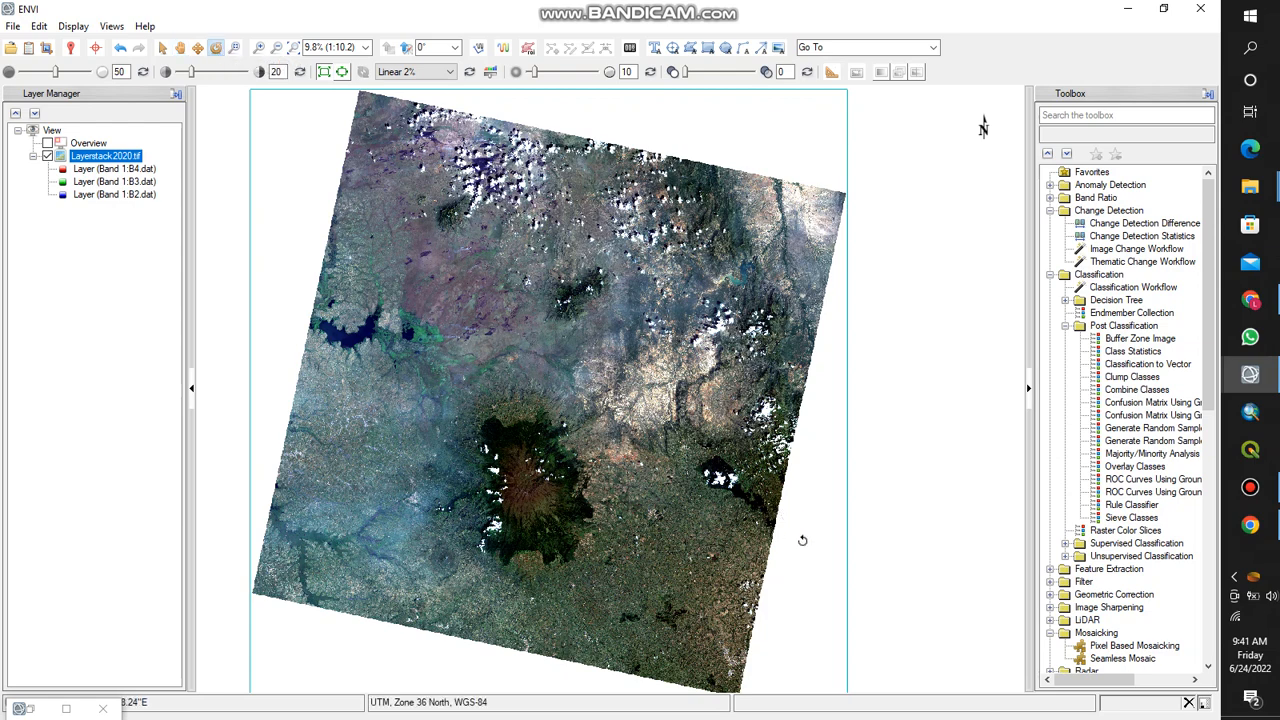
drag(802, 540, 722, 451)
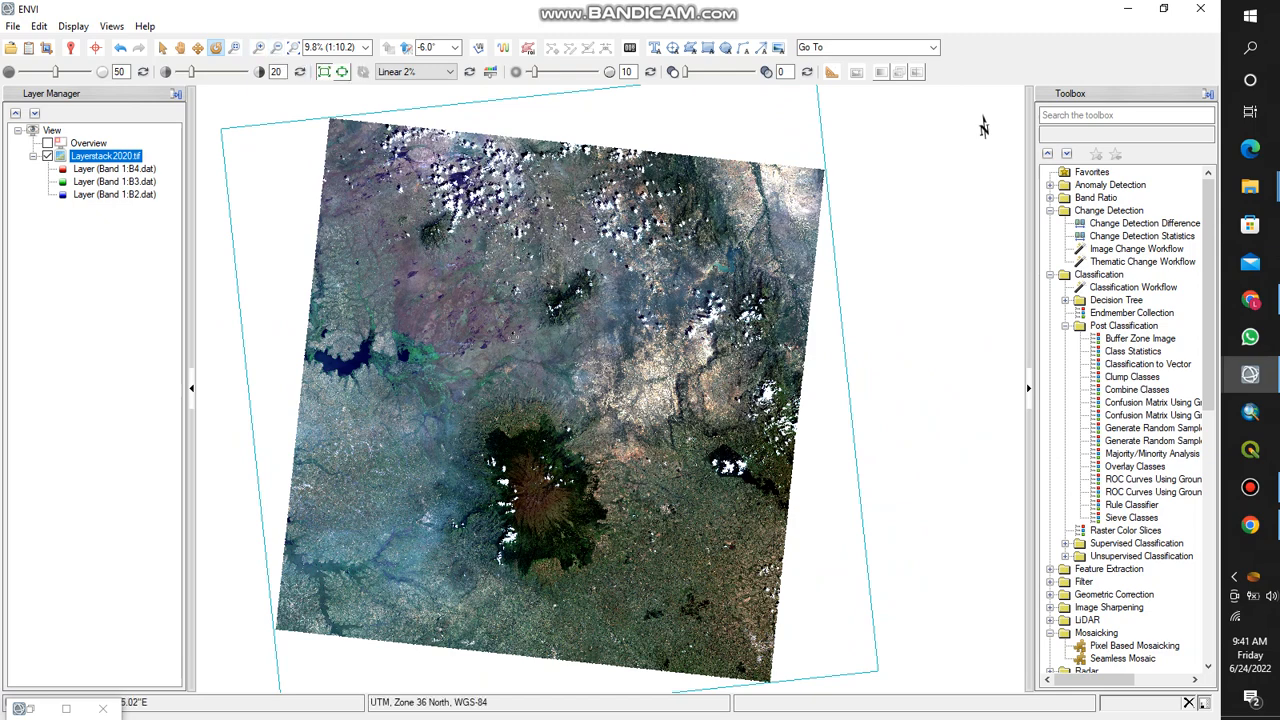
click(258, 47)
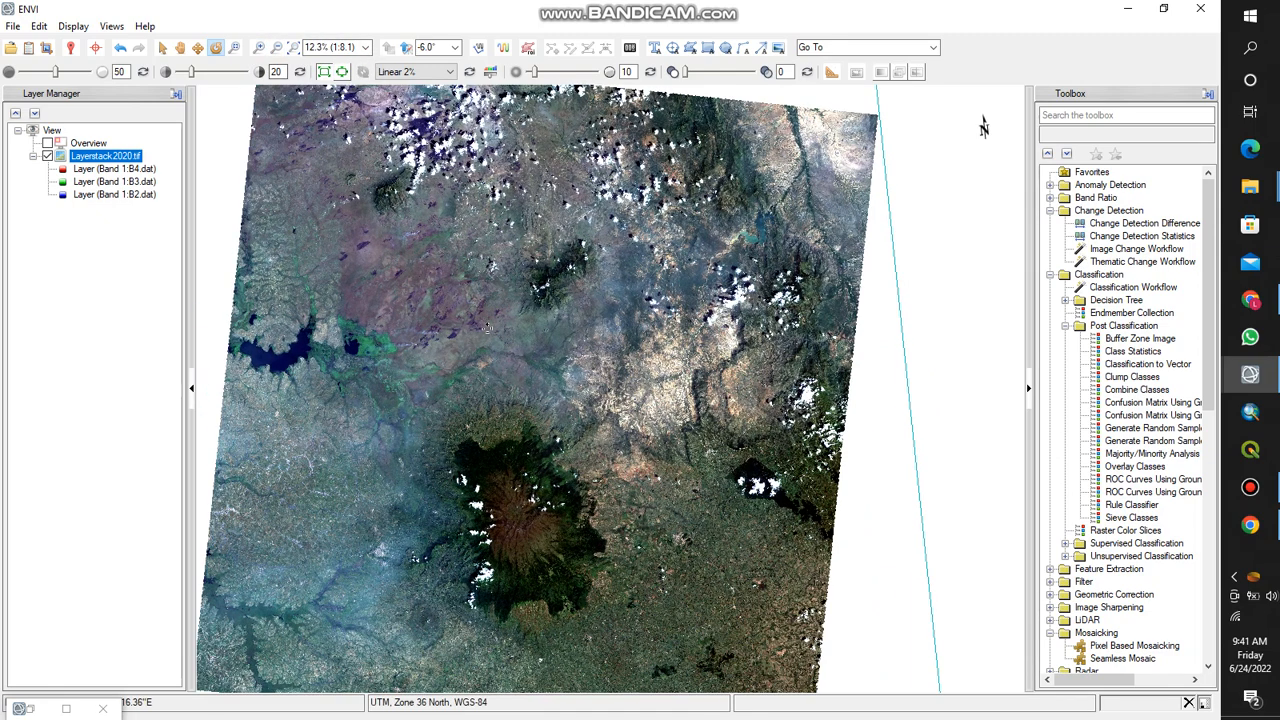
click(276, 47)
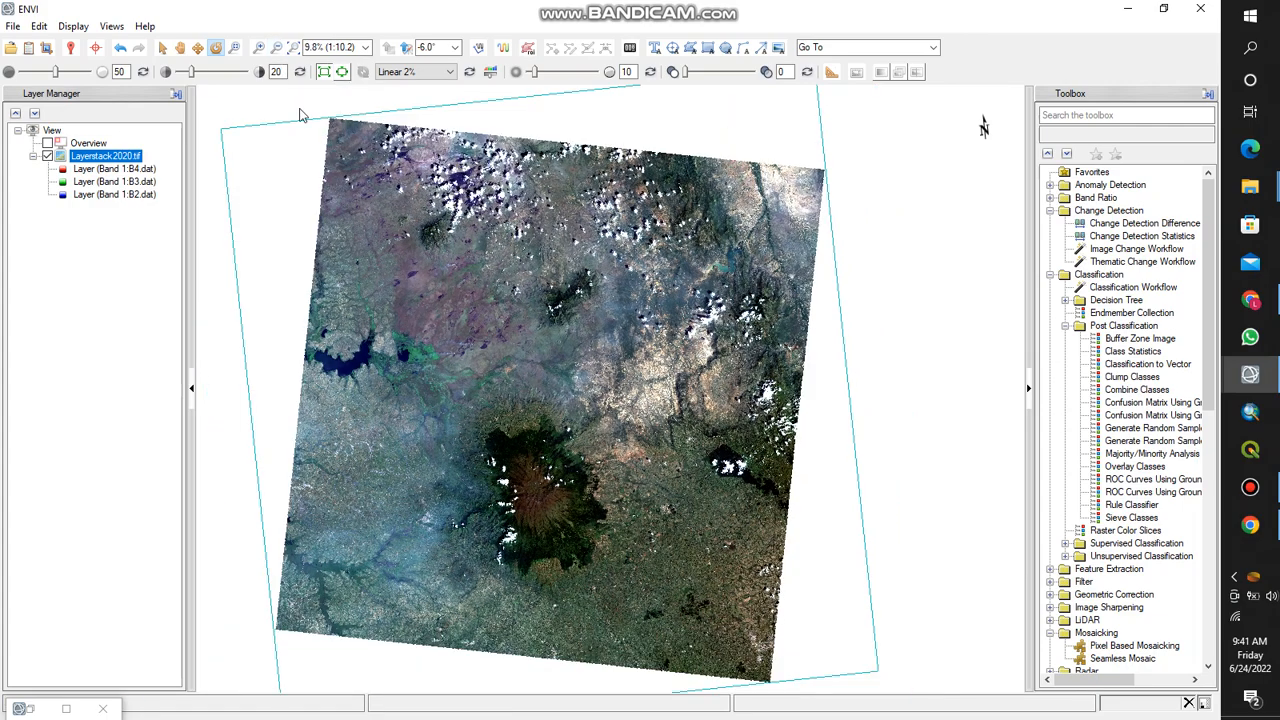
click(276, 47)
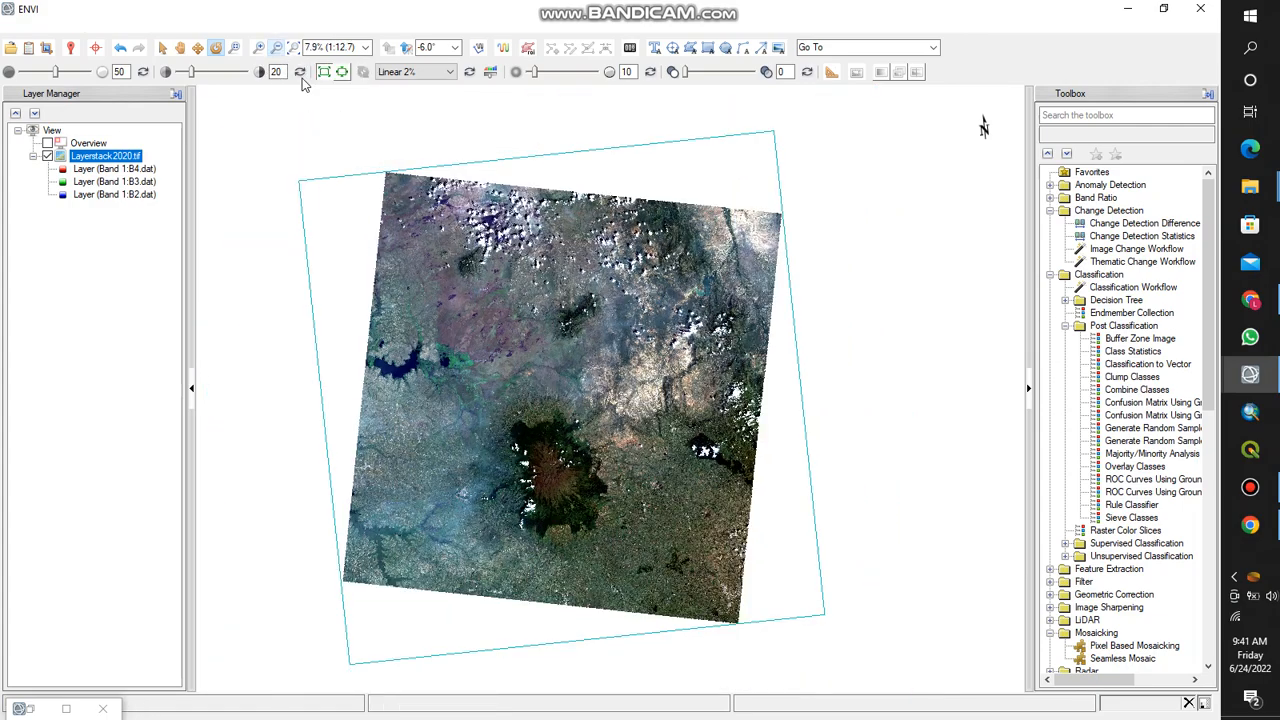
click(258, 47)
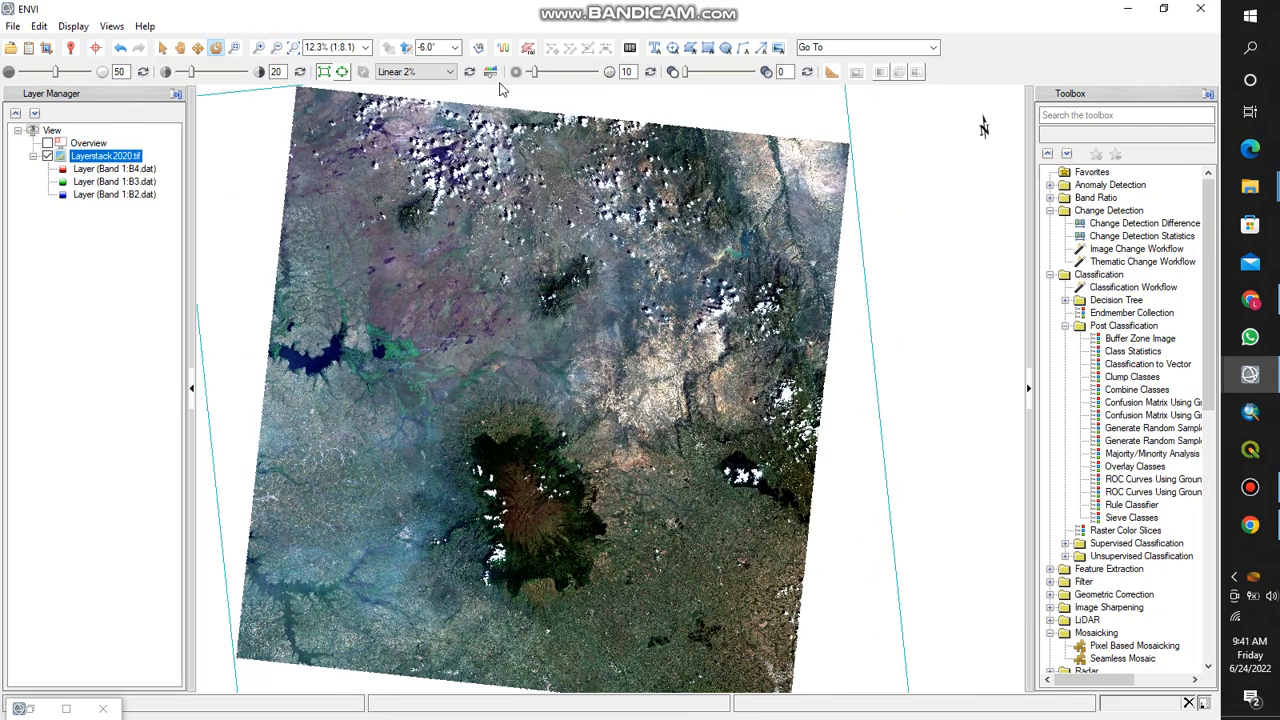
click(258, 47)
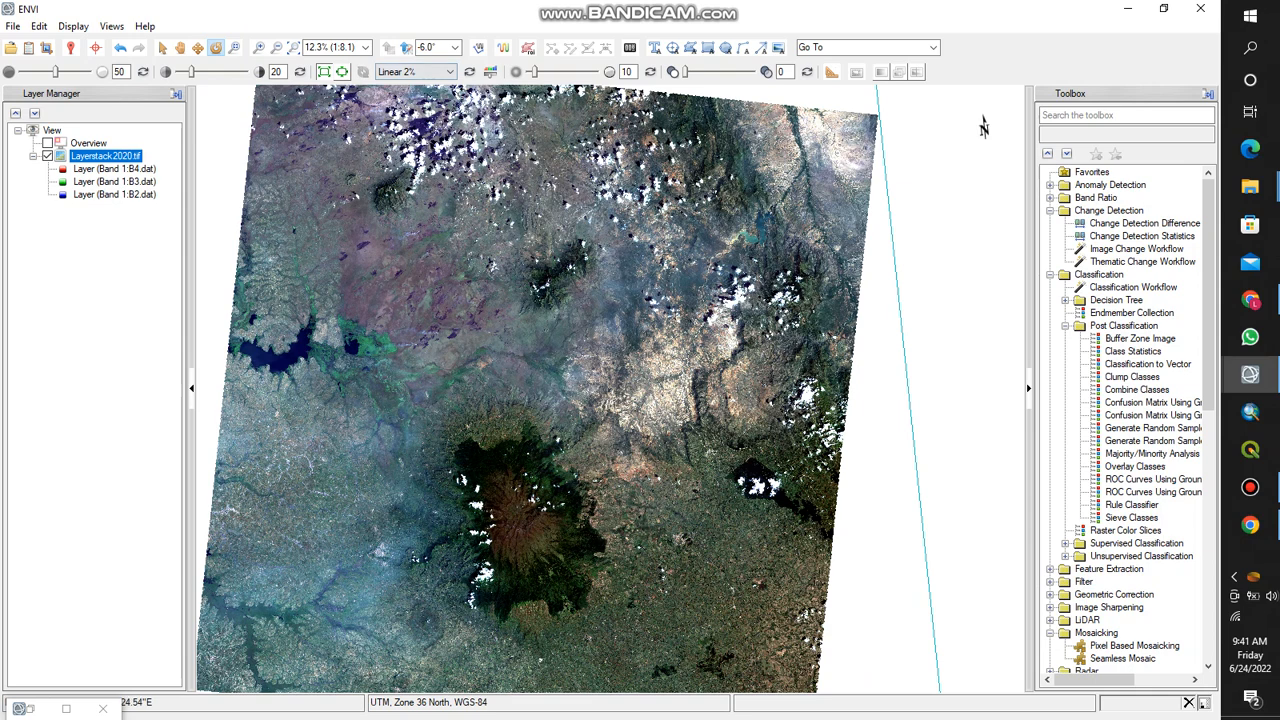
- Look at the Spectral Profile window and the Region of Interest (ROI) Tool, closing each without making changes
click(505, 52)
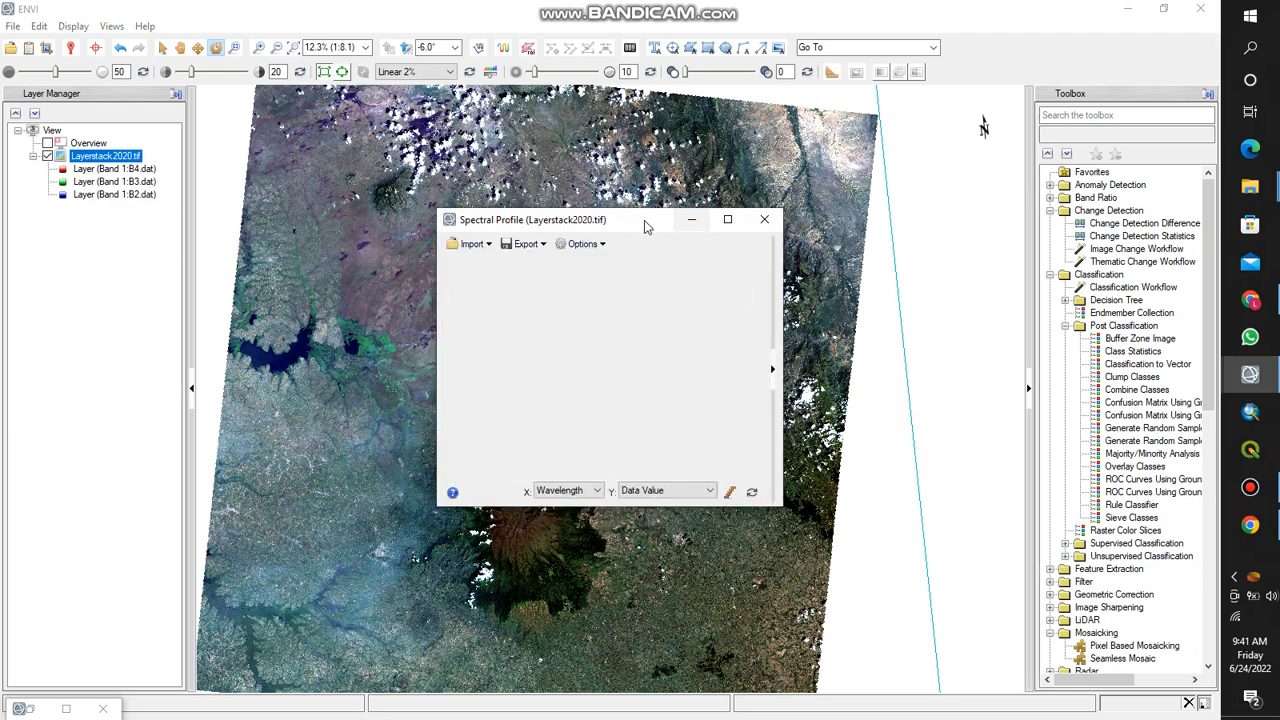
drag(636, 226, 464, 241)
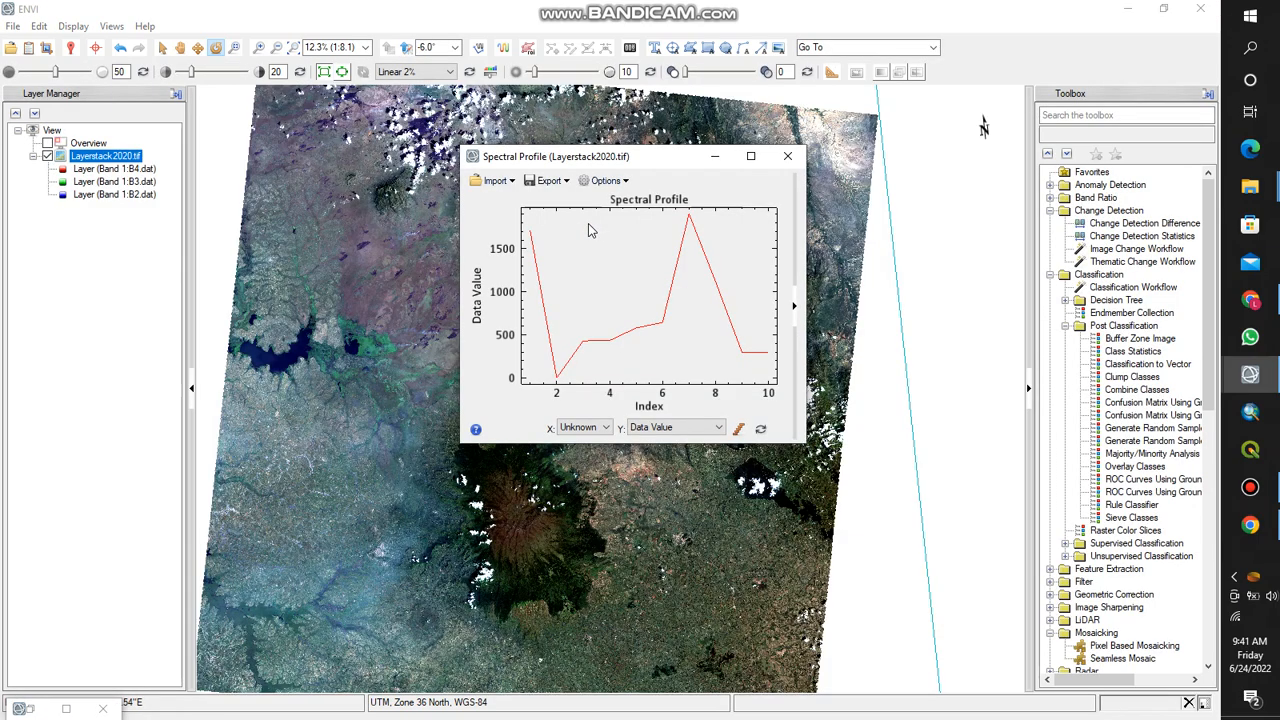
click(527, 51)
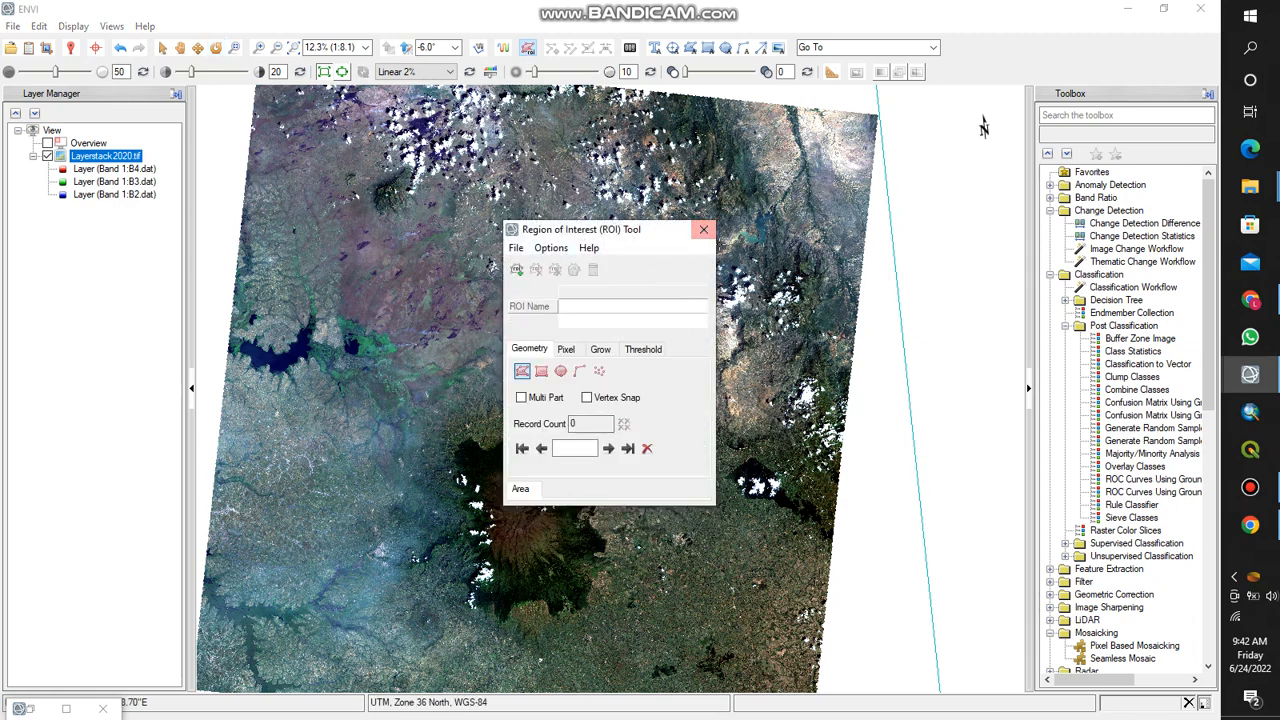
click(704, 235)
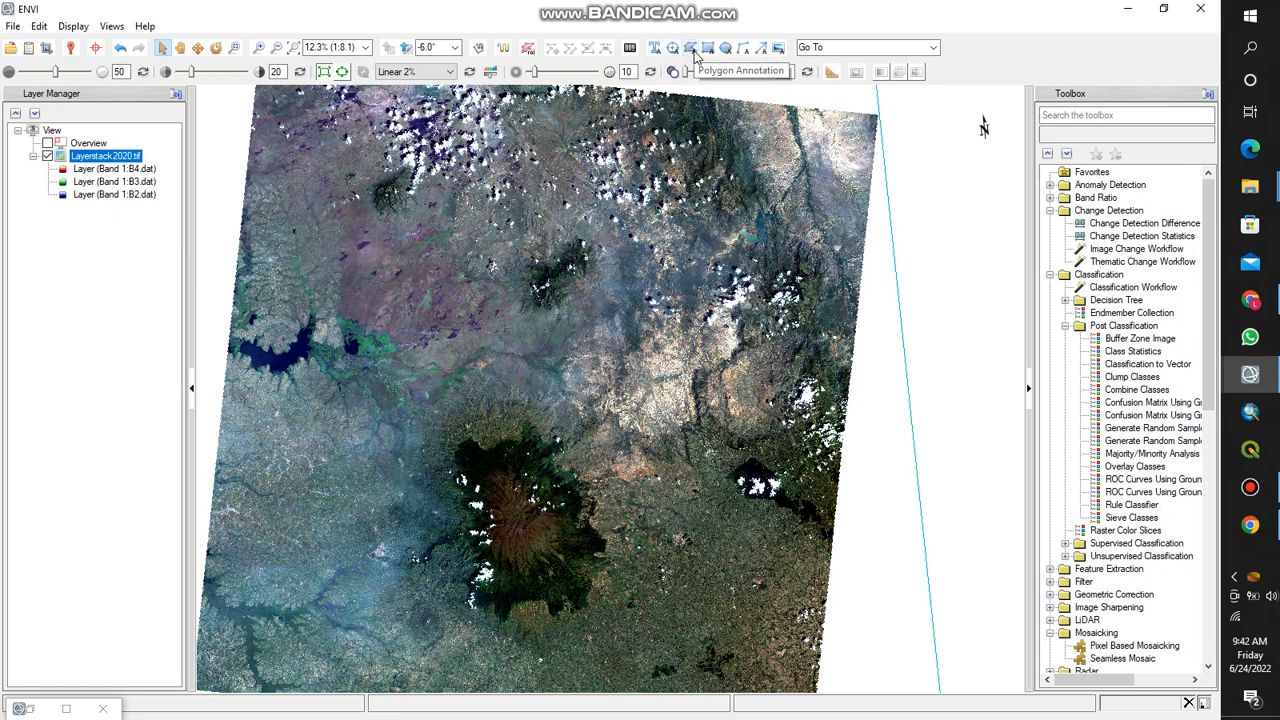
- Review the available stretch types, keep Linear 2%, and set the image sharpening to 13 with transparency at 0
click(422, 80)
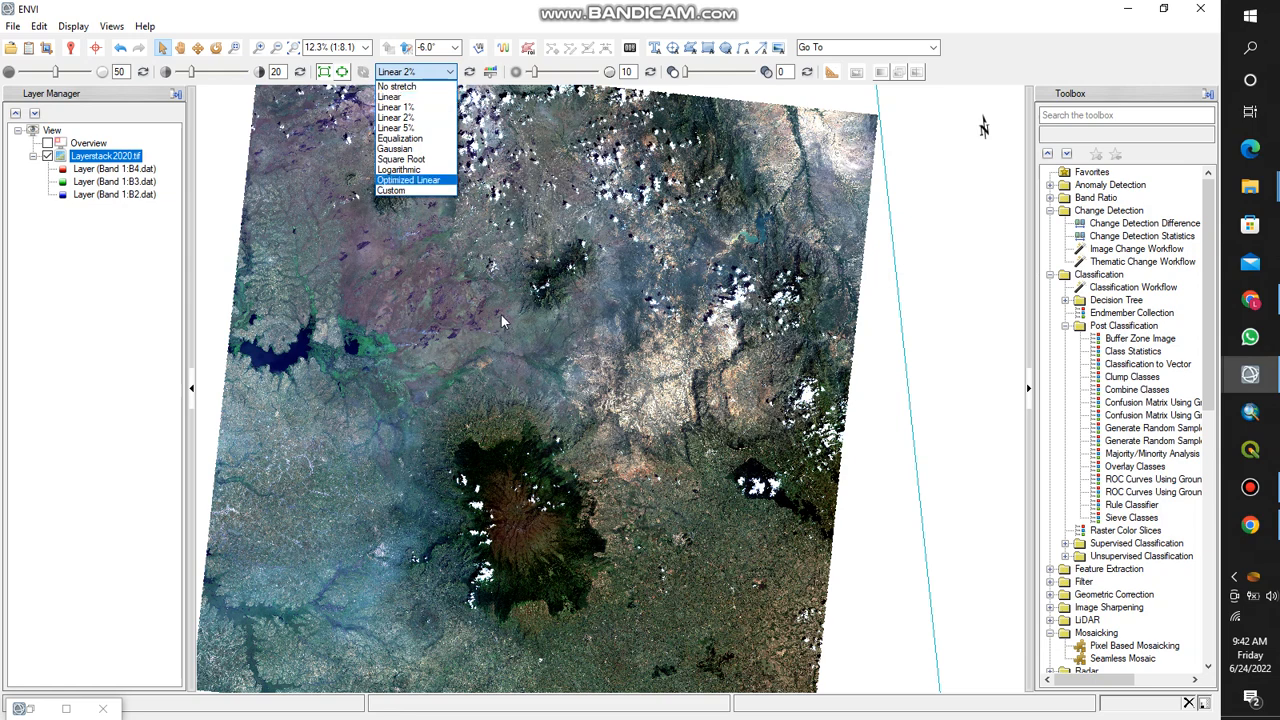
click(567, 68)
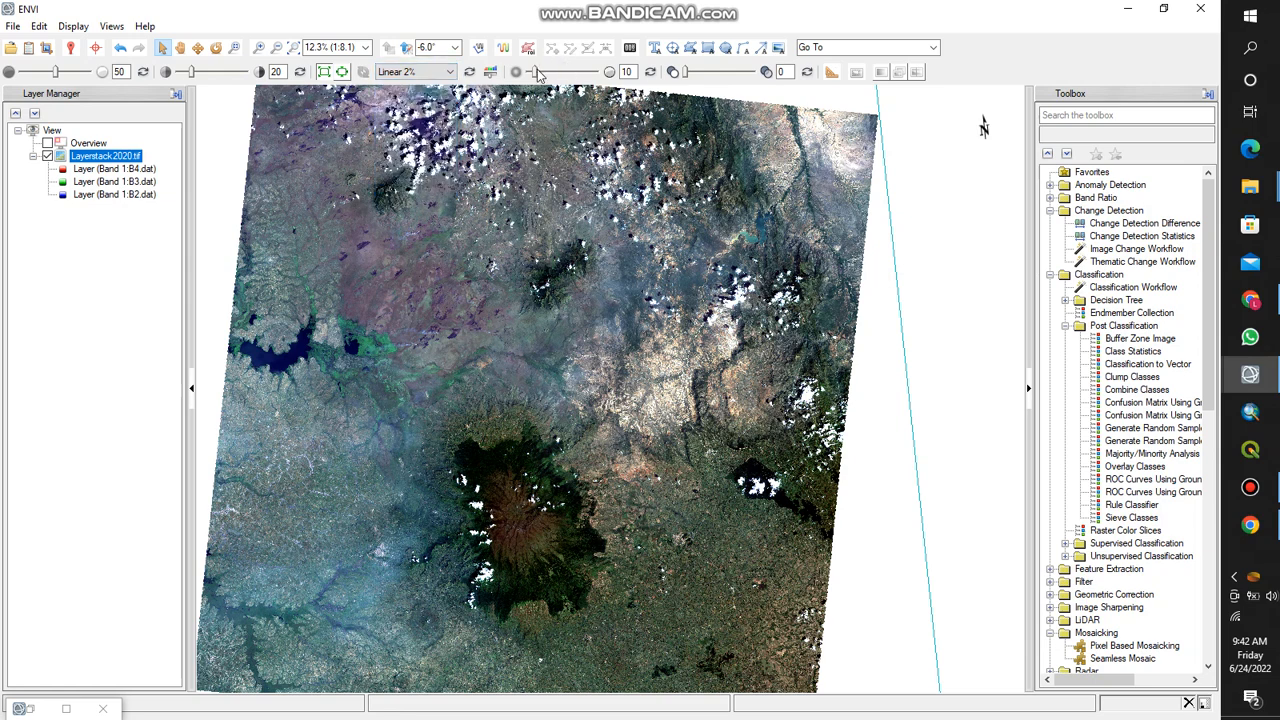
mouse_move(537, 75)
mouse_down()
mouse_move(576, 78)
mouse_move(530, 78)
mouse_up()
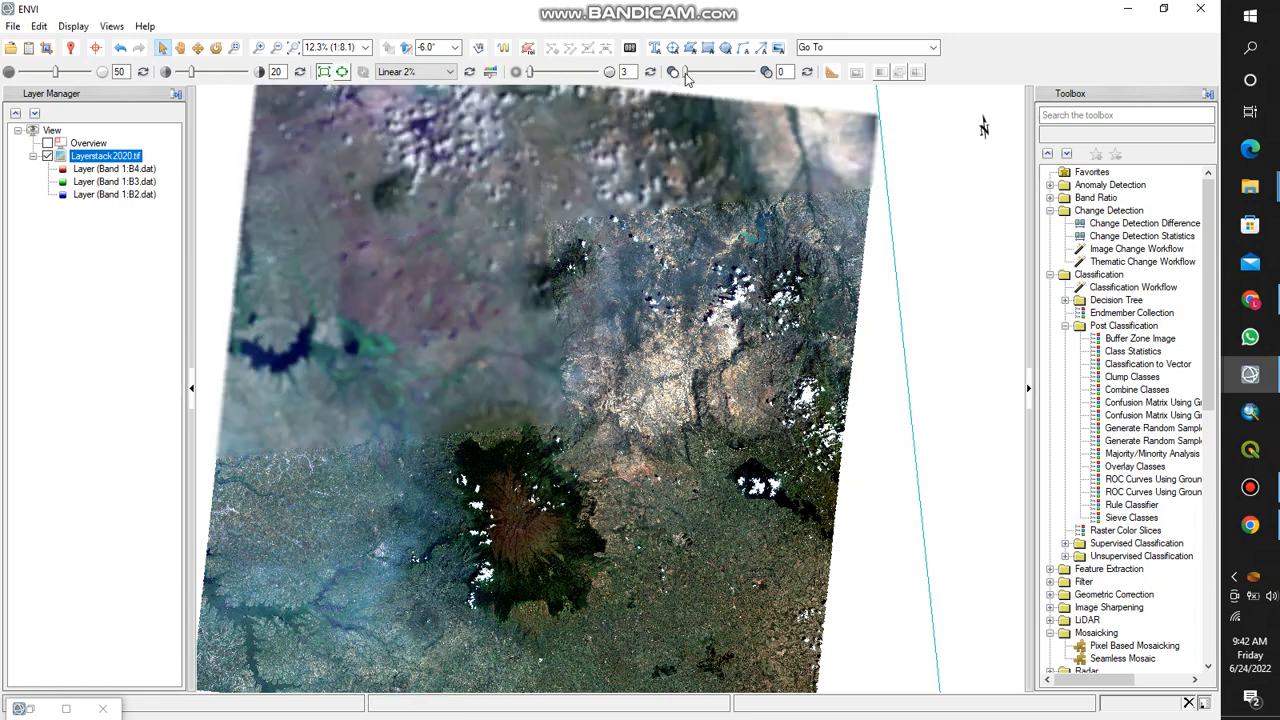
click(546, 74)
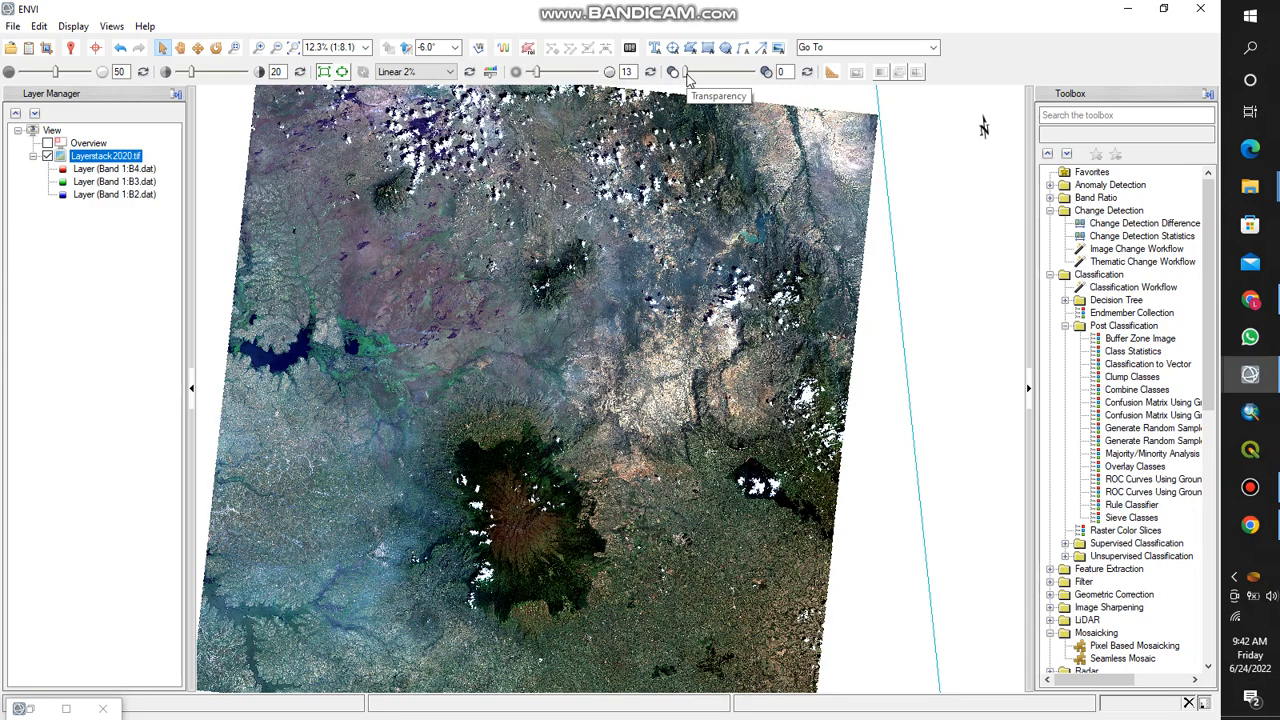
mouse_move(686, 74)
mouse_down()
mouse_move(741, 76)
mouse_move(682, 80)
mouse_up()
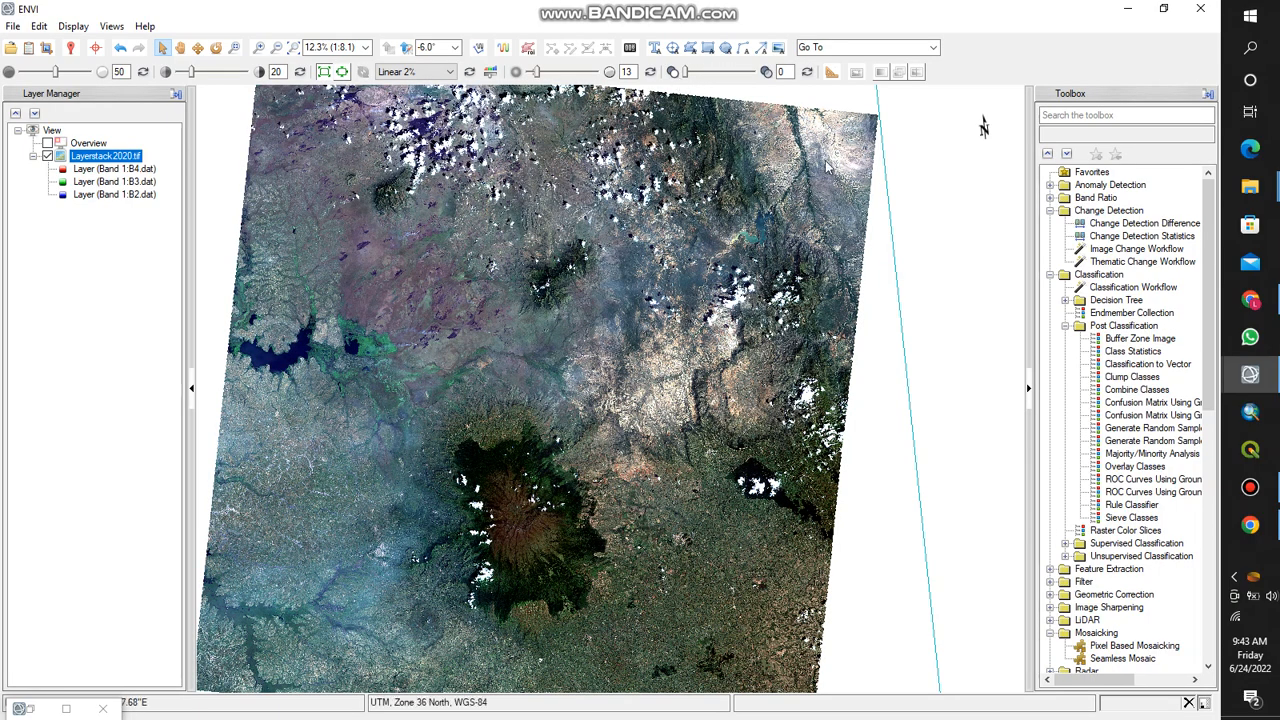